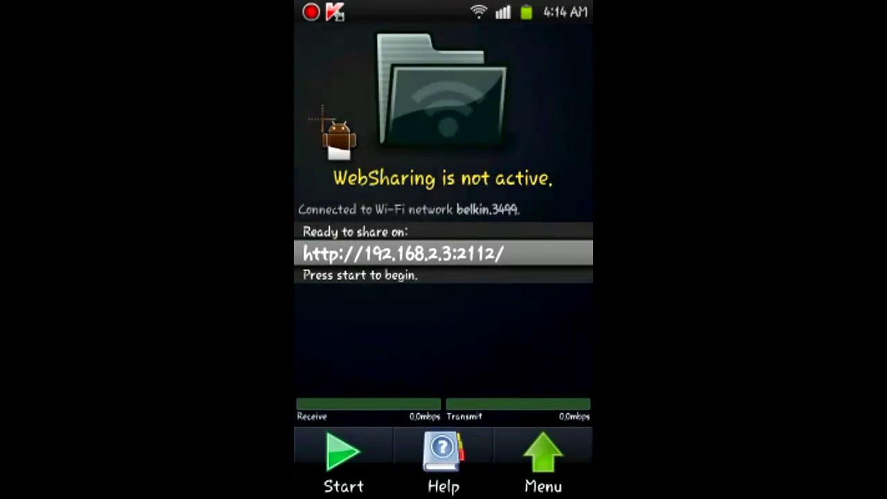
{"action": "left_click_drag", "start_coordinate": [338, 140], "coordinate": [562, 201]}
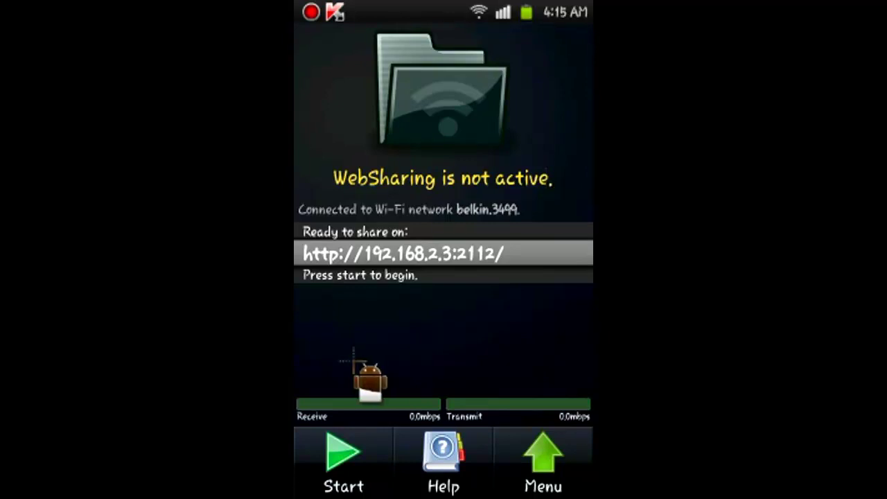
{"action": "left_click", "coordinate": [346, 466]}
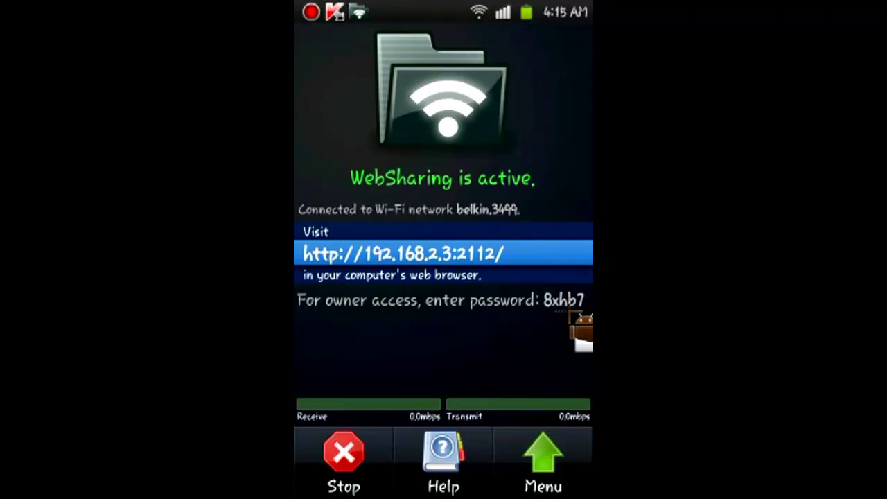
{"action": "left_click_drag", "start_coordinate": [545, 10], "coordinate": [473, 481]}
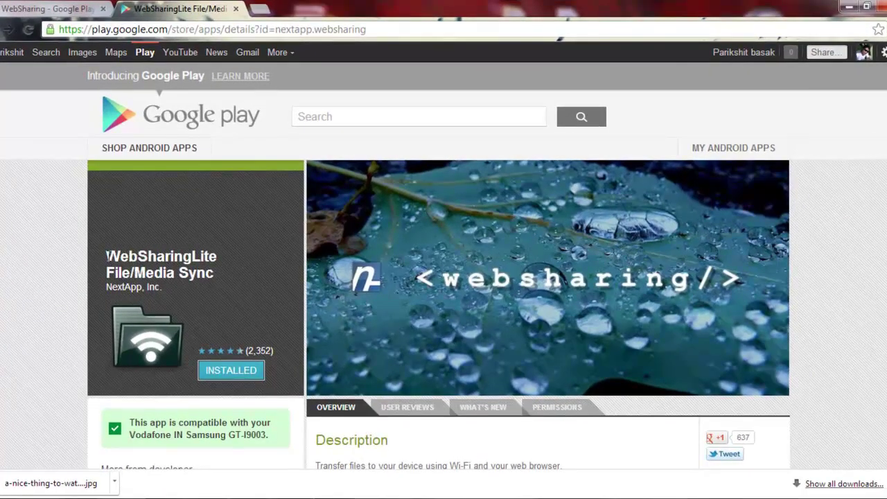
{"action": "left_click_drag", "start_coordinate": [106, 257], "coordinate": [217, 257]}
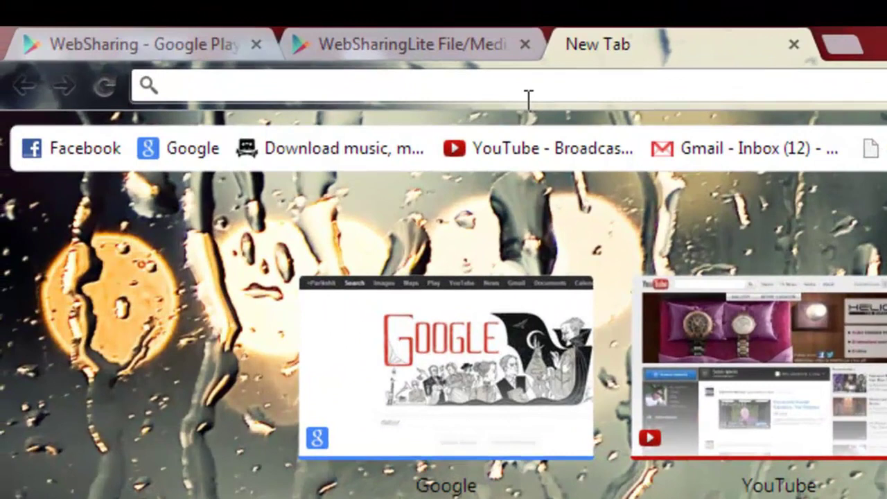
{"action": "type", "text": "h"}
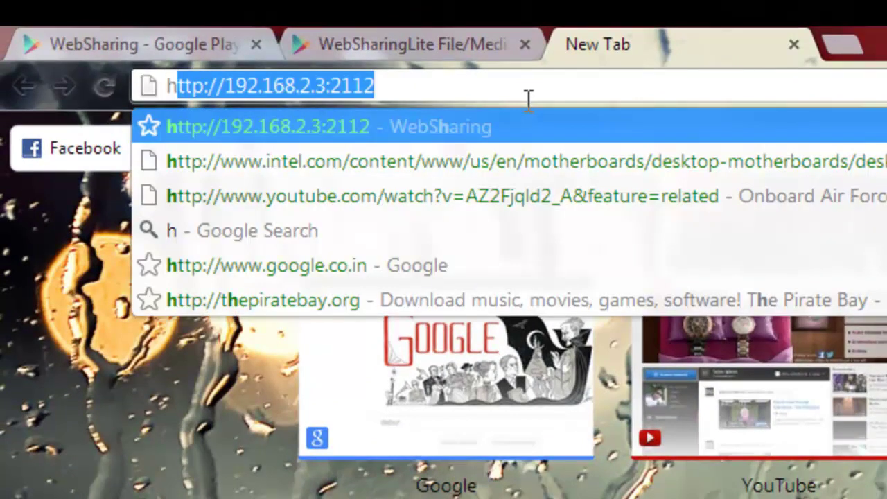
{"action": "type", "text": "ttp"}
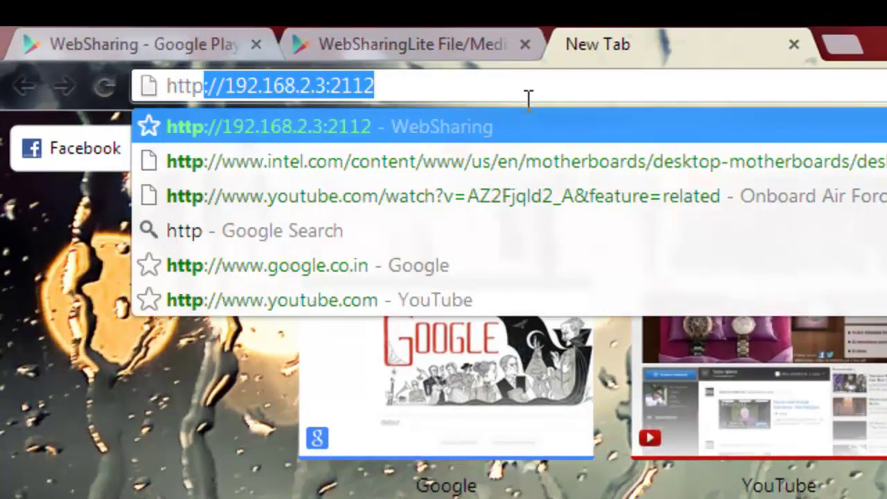
{"action": "type", "text": "://"}
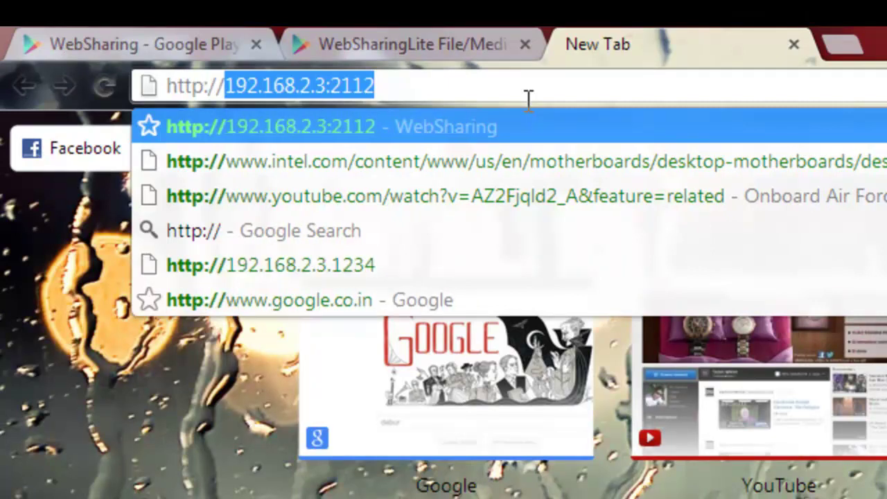
{"action": "type", "text": "192"}
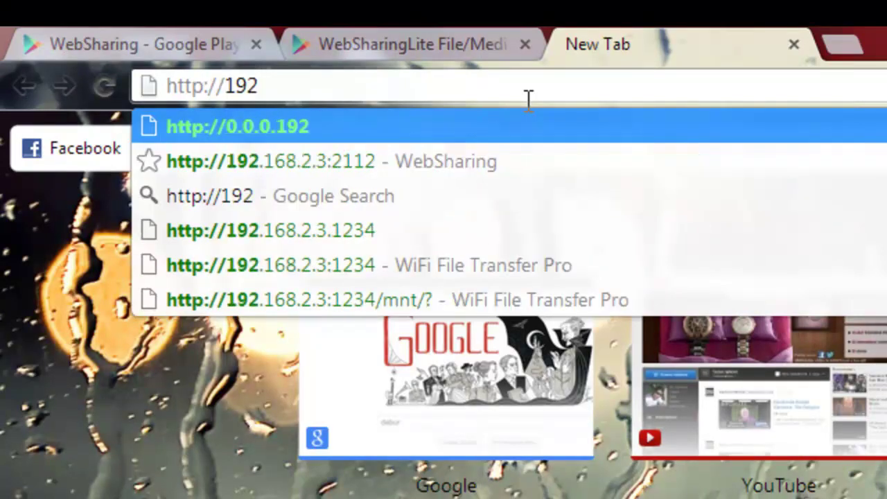
{"action": "type", "text": ".168."}
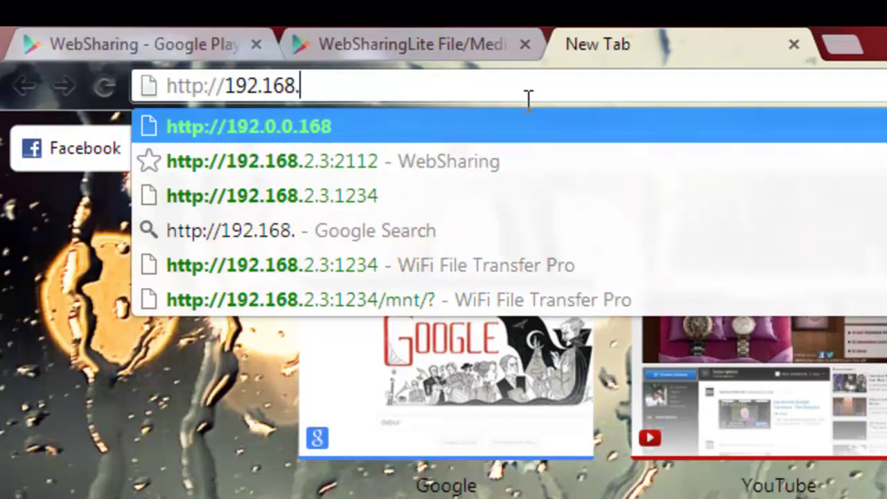
{"action": "type", "text": "2.3"}
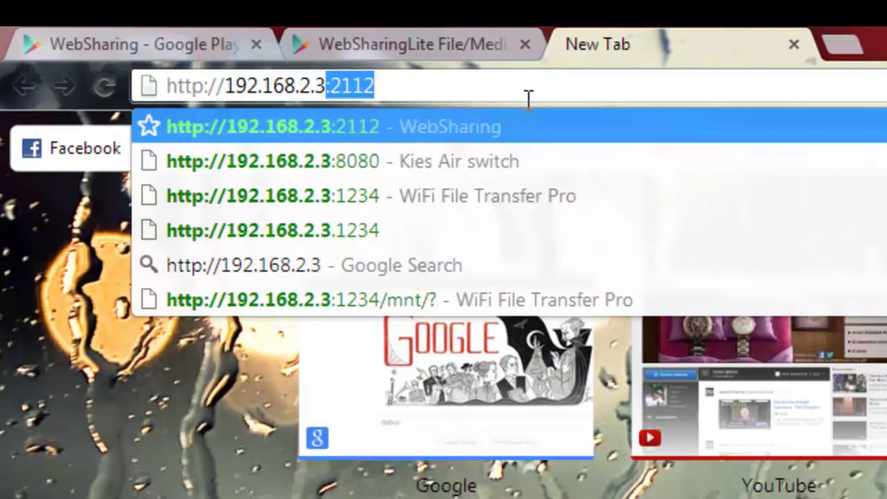
{"action": "type", "text": "."}
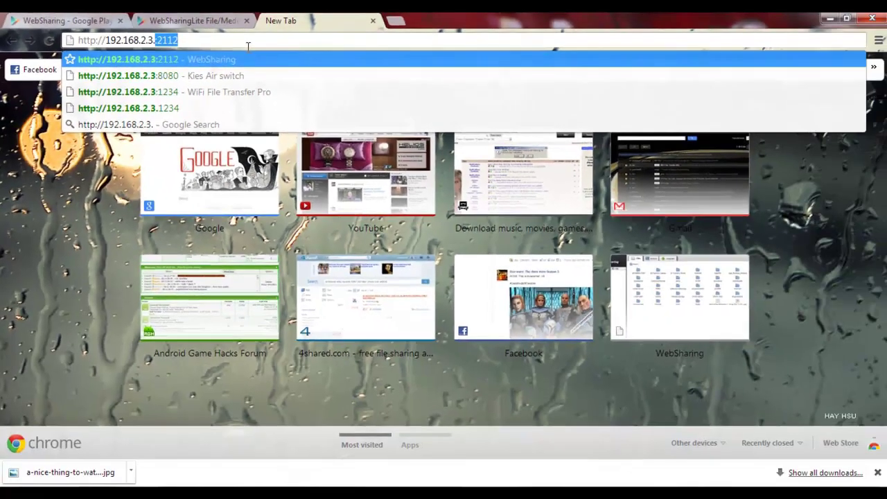
{"action": "key", "text": "Return"}
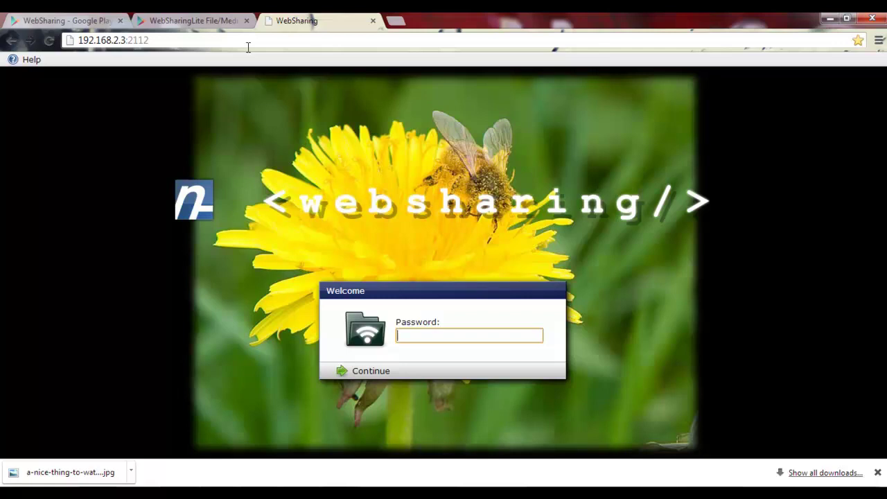
- Enter the owner password on the WebSharing Welcome page and continue to the Home folder
{"action": "type", "text": "1234"}
{"action": "left_click", "coordinate": [374, 370]}
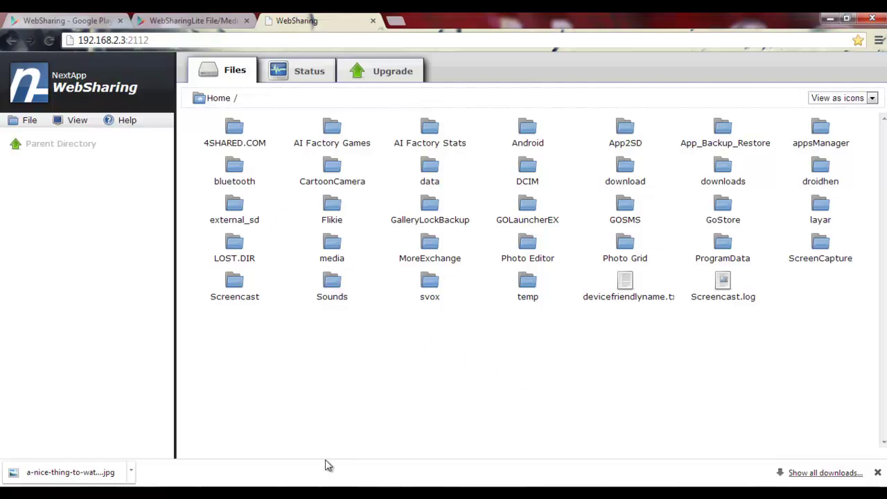
- Upload a-nice-thing-to-watch-0 from the PC's Desktop to the phone via Upload Files to Device
{"action": "right_click", "coordinate": [323, 399]}
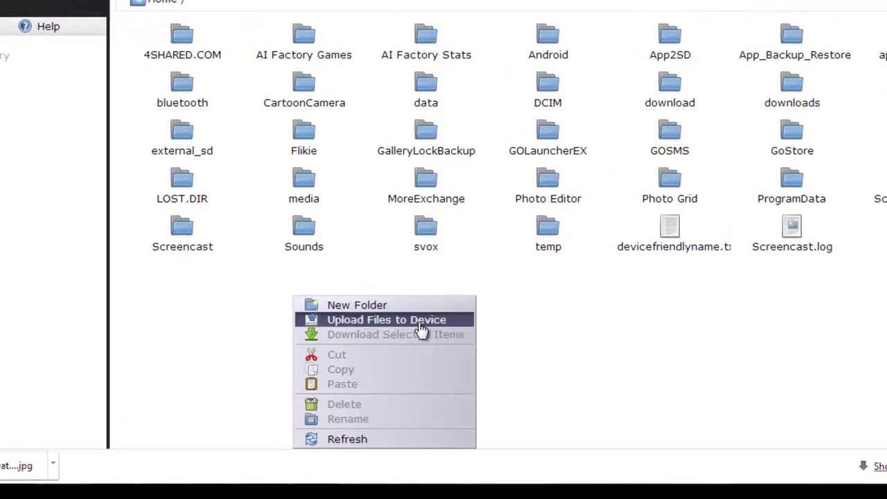
{"action": "left_click", "coordinate": [422, 328]}
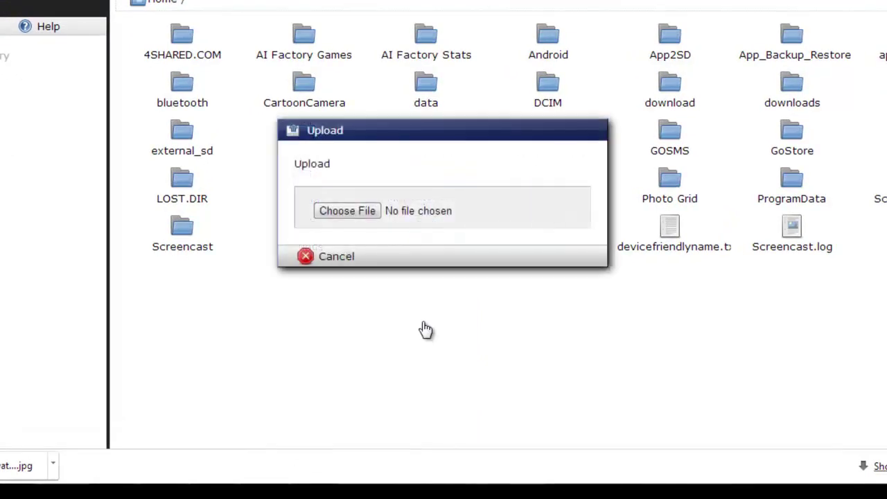
{"action": "left_click", "coordinate": [367, 212]}
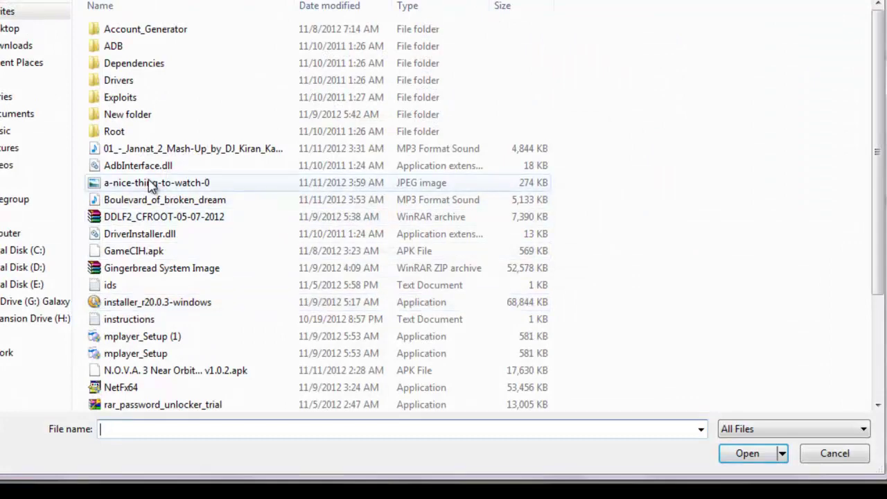
{"action": "left_click", "coordinate": [10, 28]}
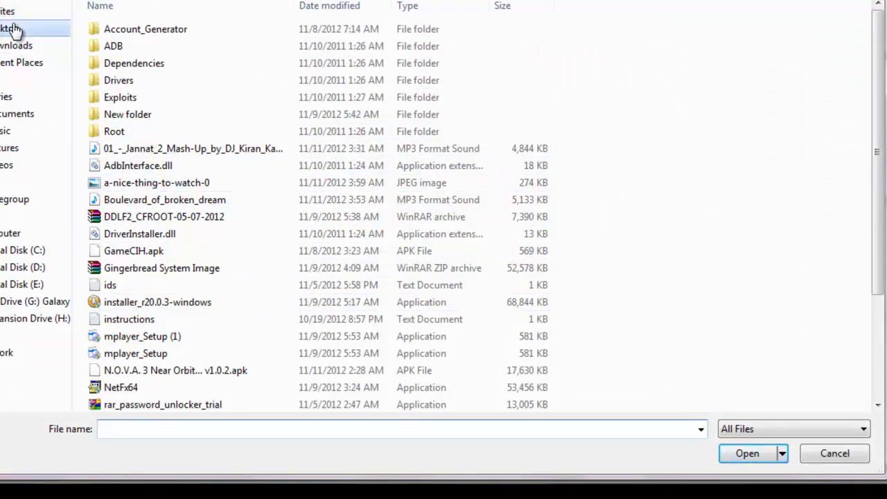
{"action": "left_click", "coordinate": [738, 229]}
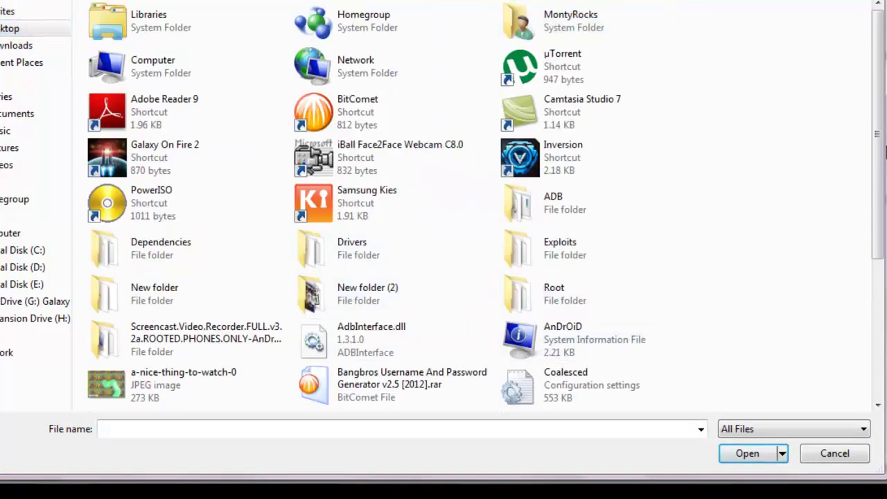
{"action": "scroll", "coordinate": [139, 340], "scroll_direction": "down", "scroll_amount": 2}
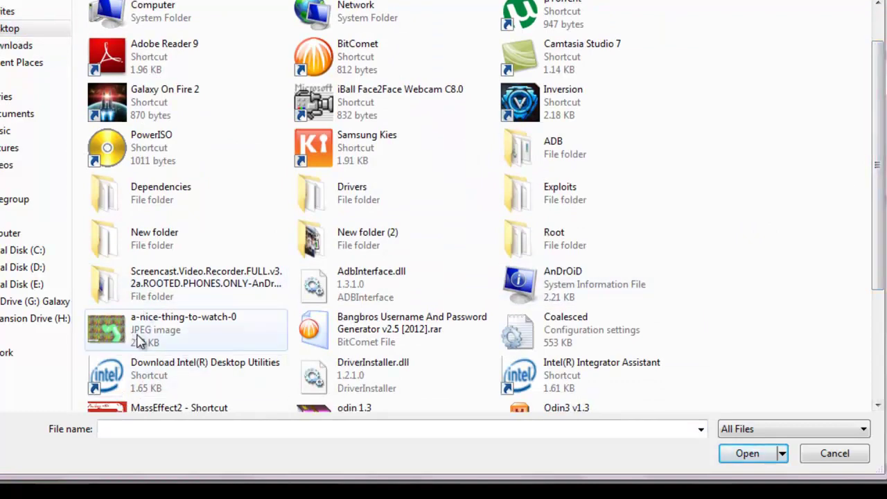
{"action": "left_click", "coordinate": [140, 341]}
{"action": "left_click", "coordinate": [745, 457]}
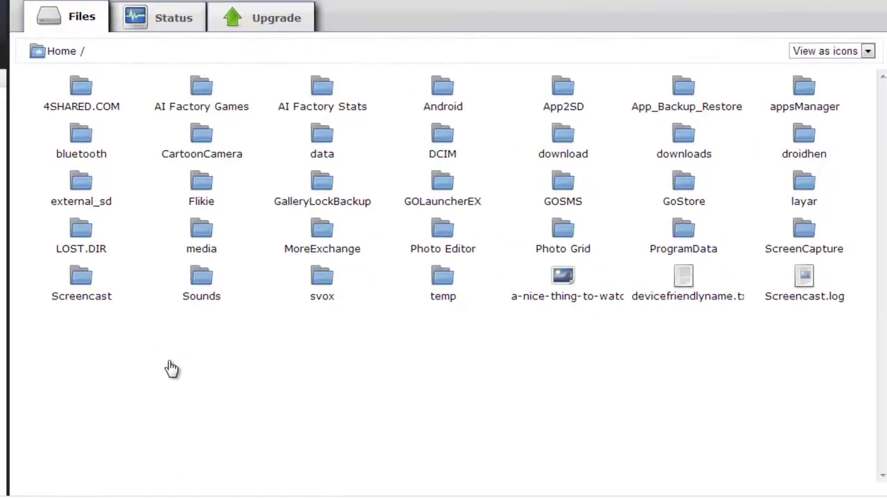
- Open the phone's download folder and download the Absolutely_Night_Club MP3 (79.4 MiB) to the PC
{"action": "right_click", "coordinate": [170, 364]}
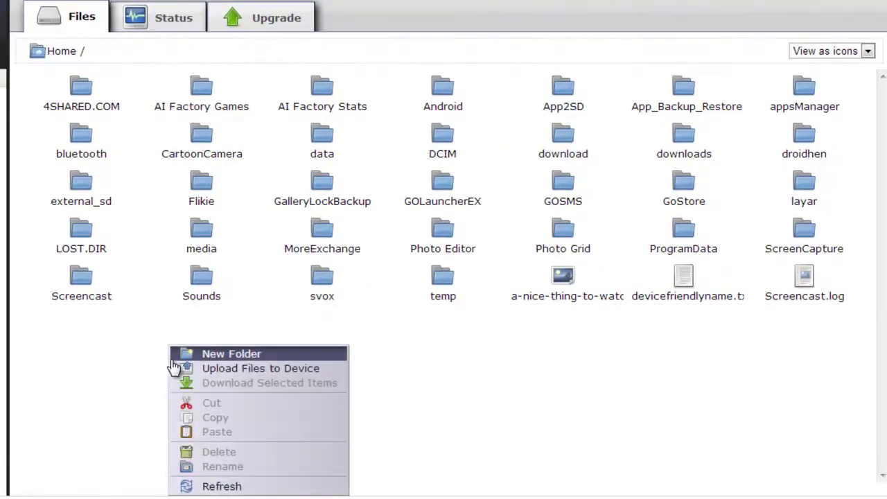
{"action": "left_click", "coordinate": [149, 372]}
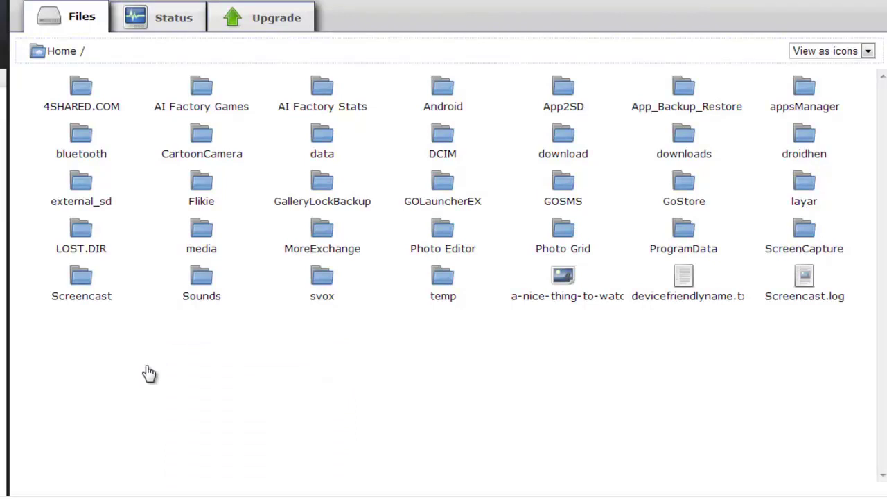
{"action": "left_click", "coordinate": [568, 154]}
{"action": "double_click", "coordinate": [578, 138]}
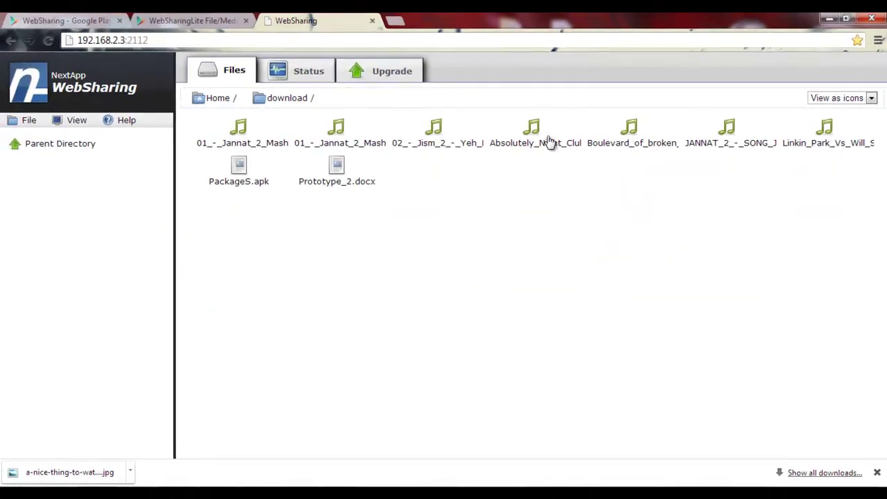
{"action": "left_click", "coordinate": [546, 140]}
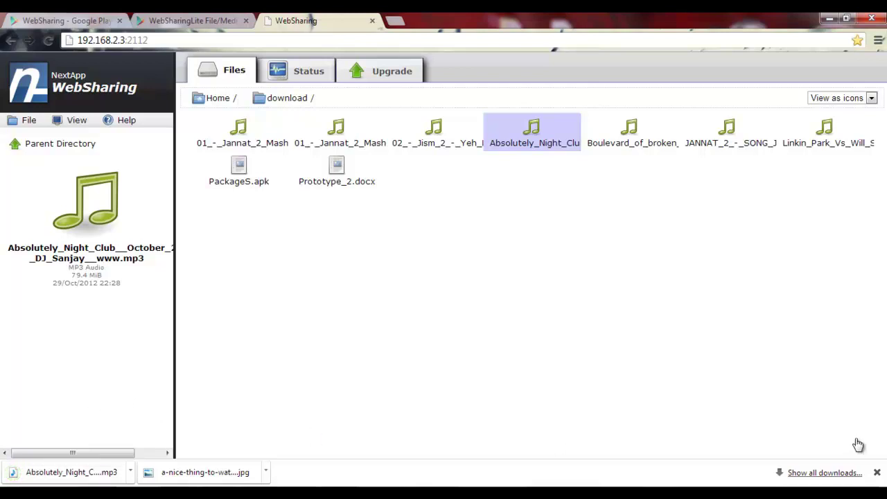
- Close Chrome's downloads bar and switch back to the WebSharingLite Google Play tab
{"action": "left_click", "coordinate": [877, 472]}
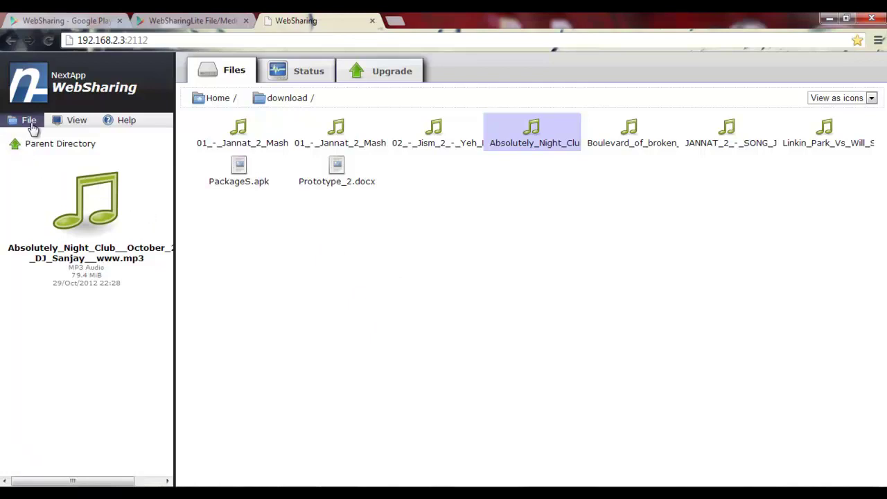
{"action": "left_click", "coordinate": [189, 21]}
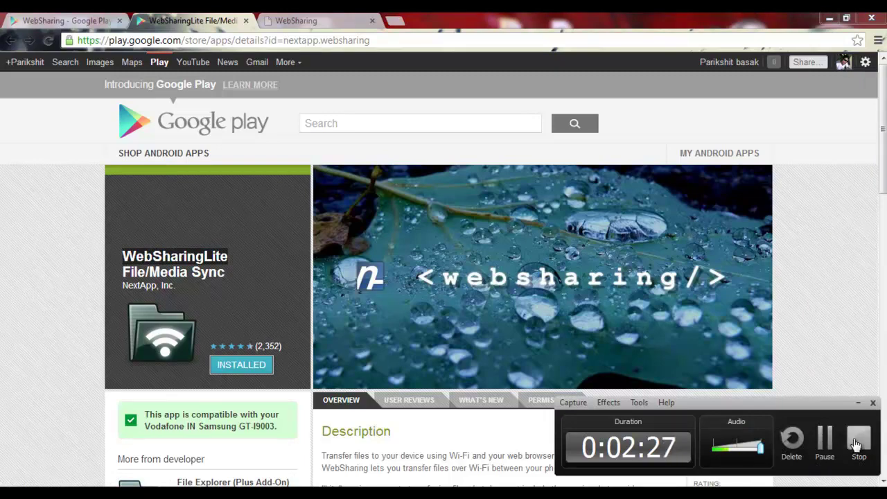
{"action": "left_click", "coordinate": [858, 441]}
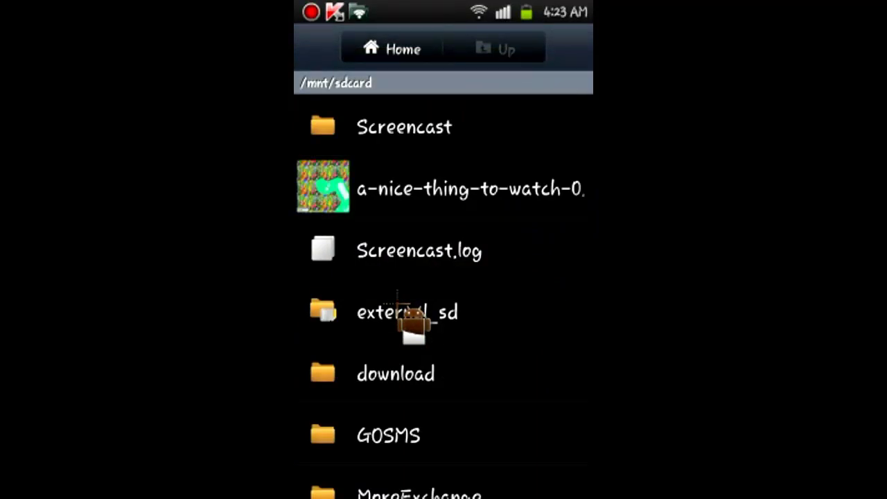
- Open the a-nice-thing-to-watch-0 image from /mnt/sdcard in My Files
{"action": "left_click", "coordinate": [490, 176]}
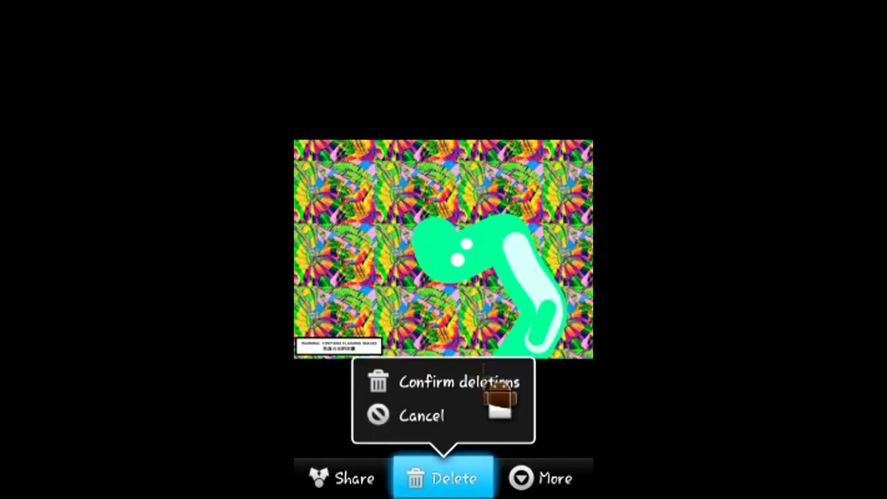
- Confirm deleting the image, then scroll /mnt/sdcard to check it is gone
{"action": "left_click", "coordinate": [485, 381]}
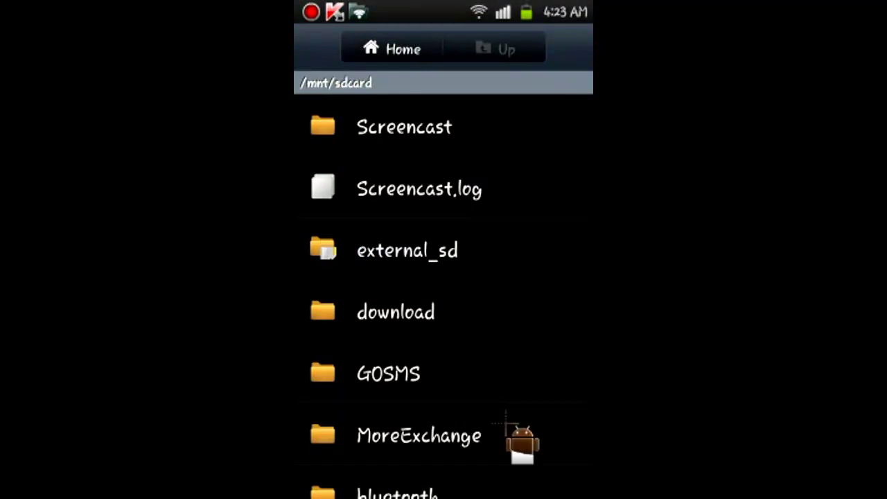
{"action": "left_click_drag", "start_coordinate": [506, 421], "coordinate": [496, 128]}
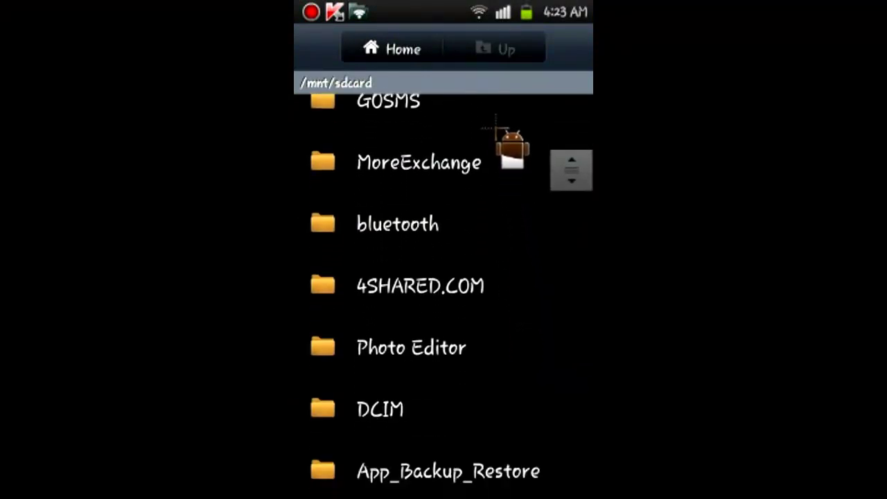
{"action": "left_click_drag", "start_coordinate": [451, 412], "coordinate": [438, 466]}
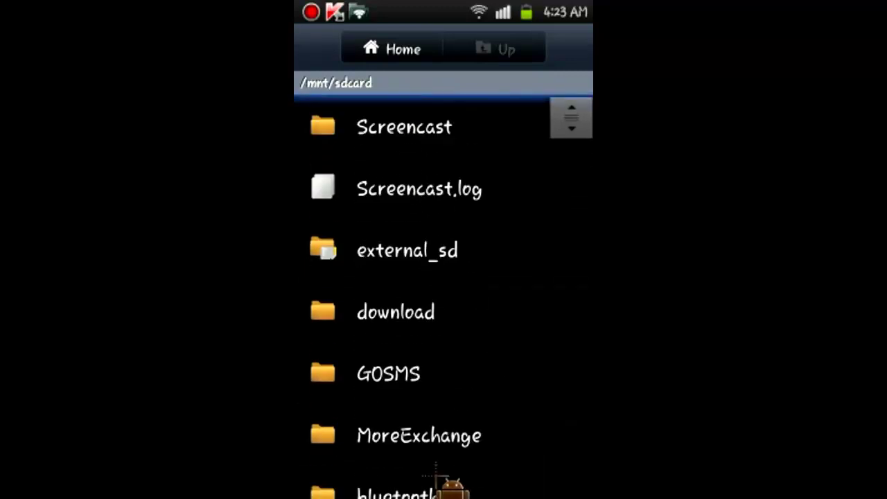